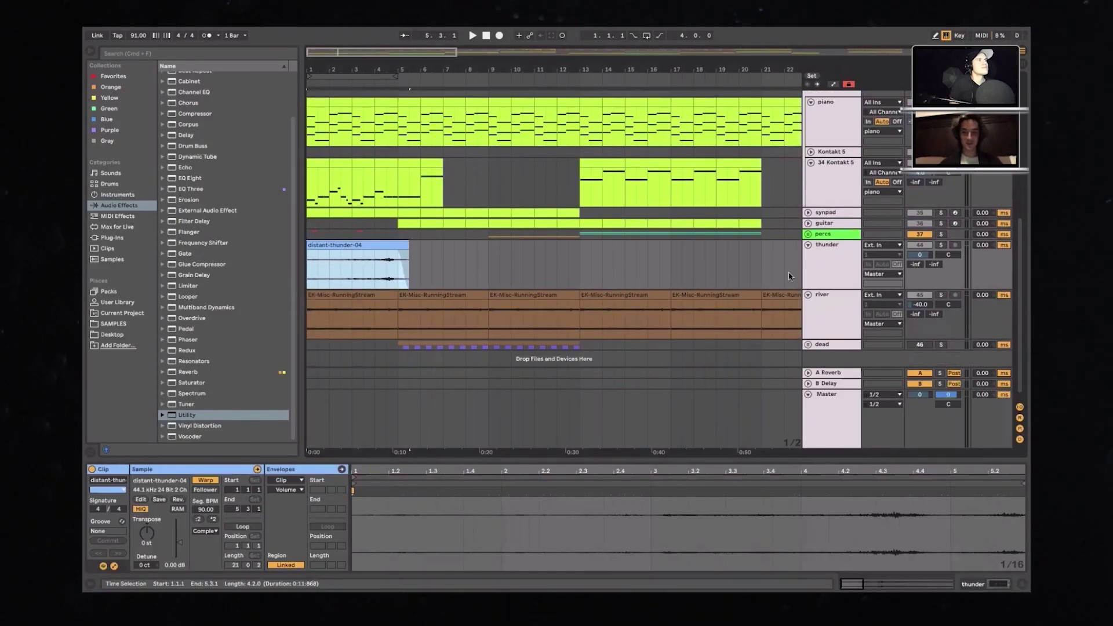
Show the thunder track's EQ Eight device chain and start arrangement playback.
click(828, 273)
key(shift+Tab)
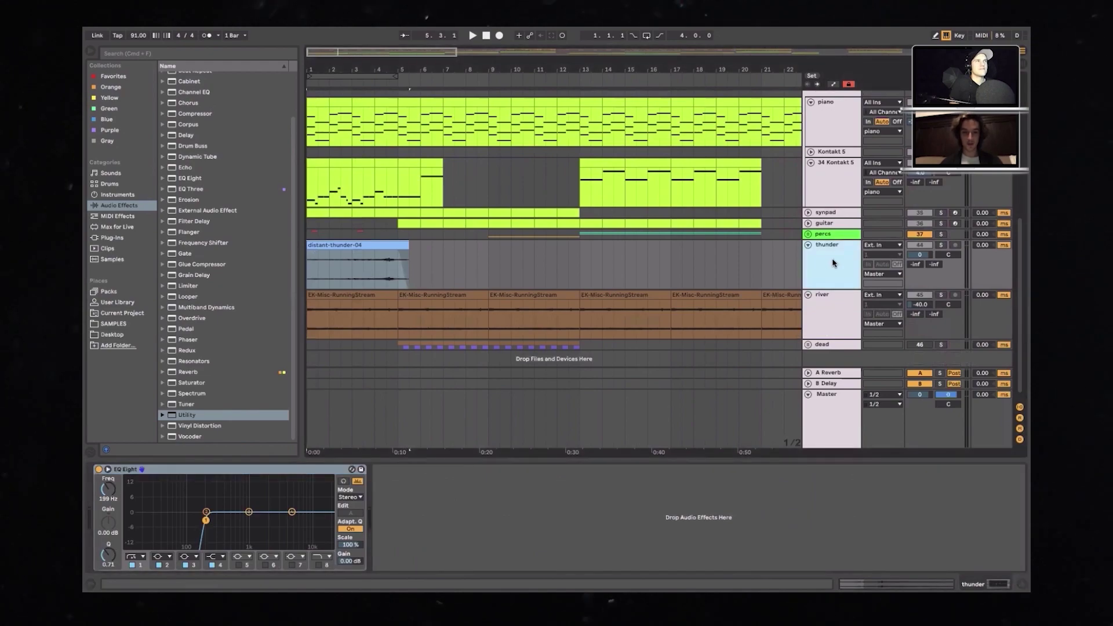
key(space)
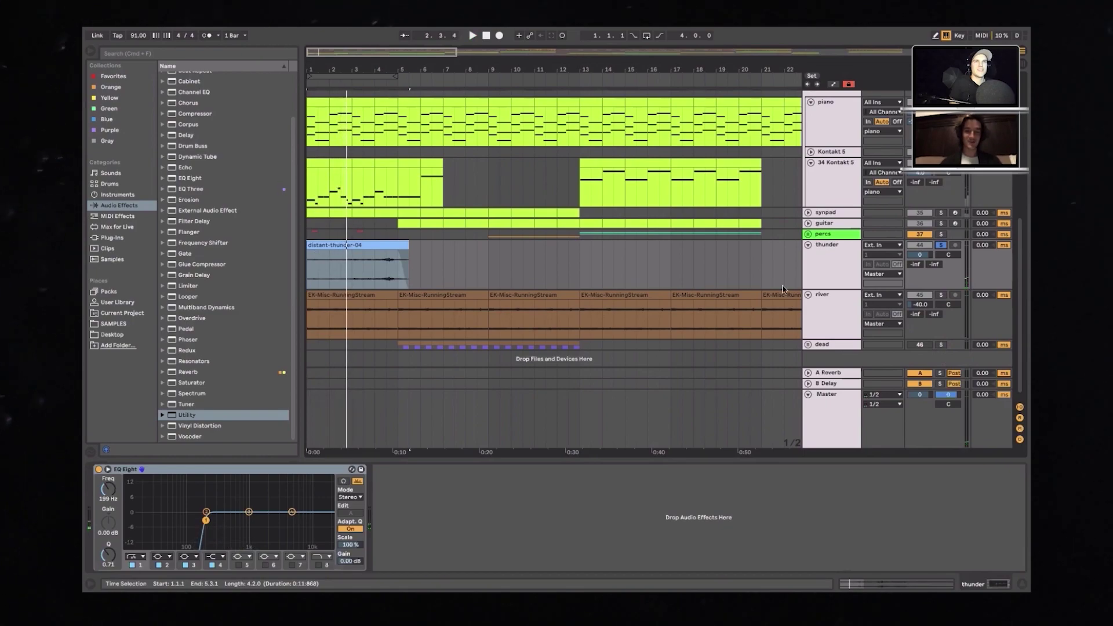
click(841, 323)
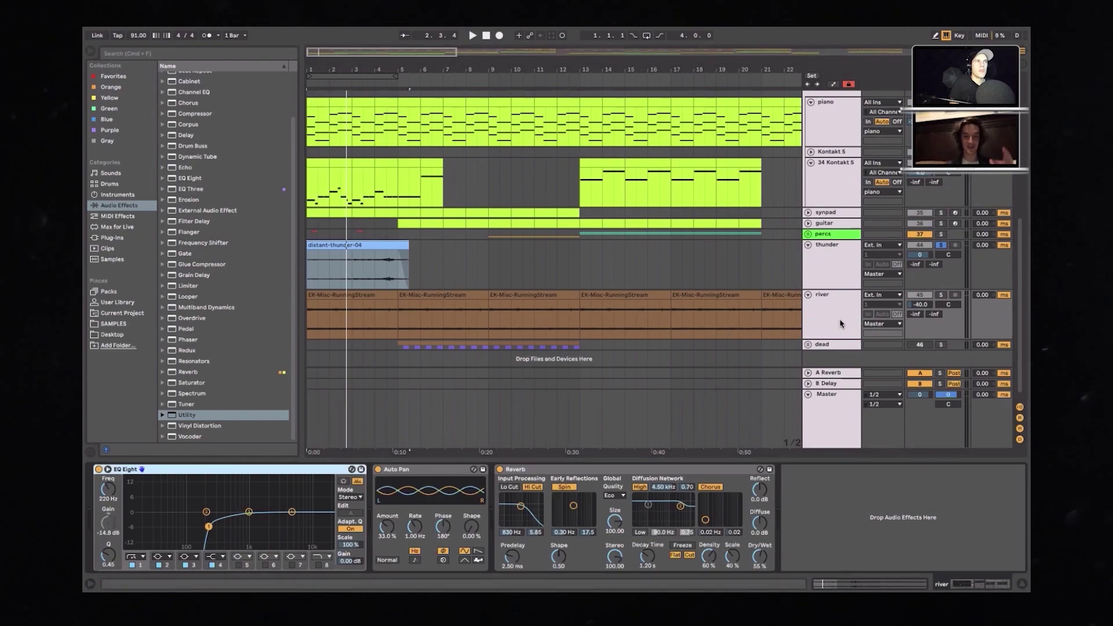
click(348, 300)
key(space)
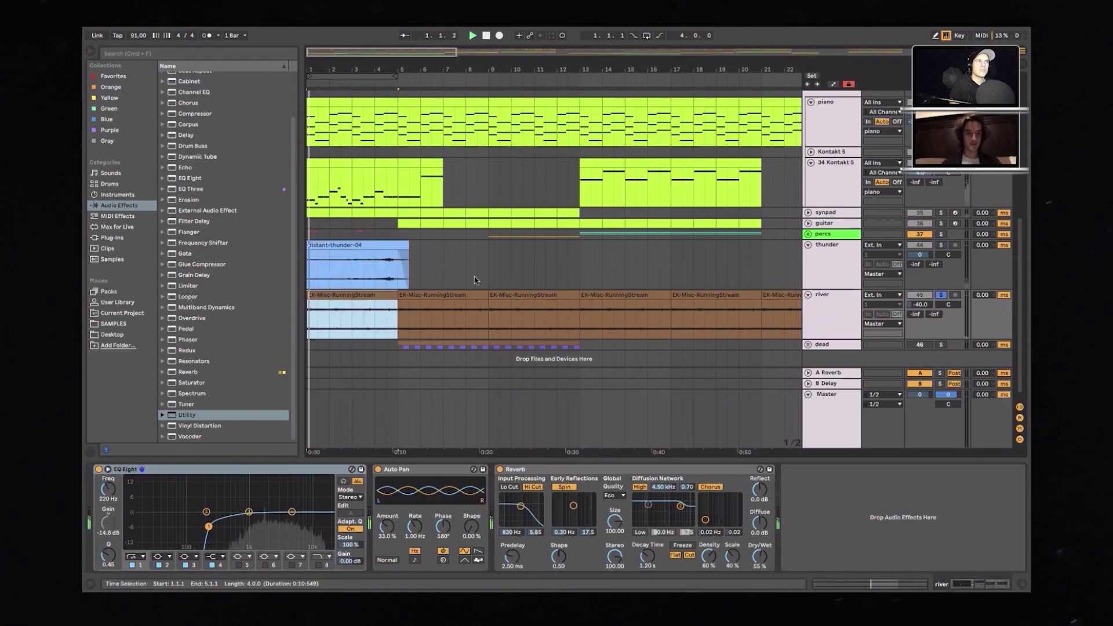
click(834, 316)
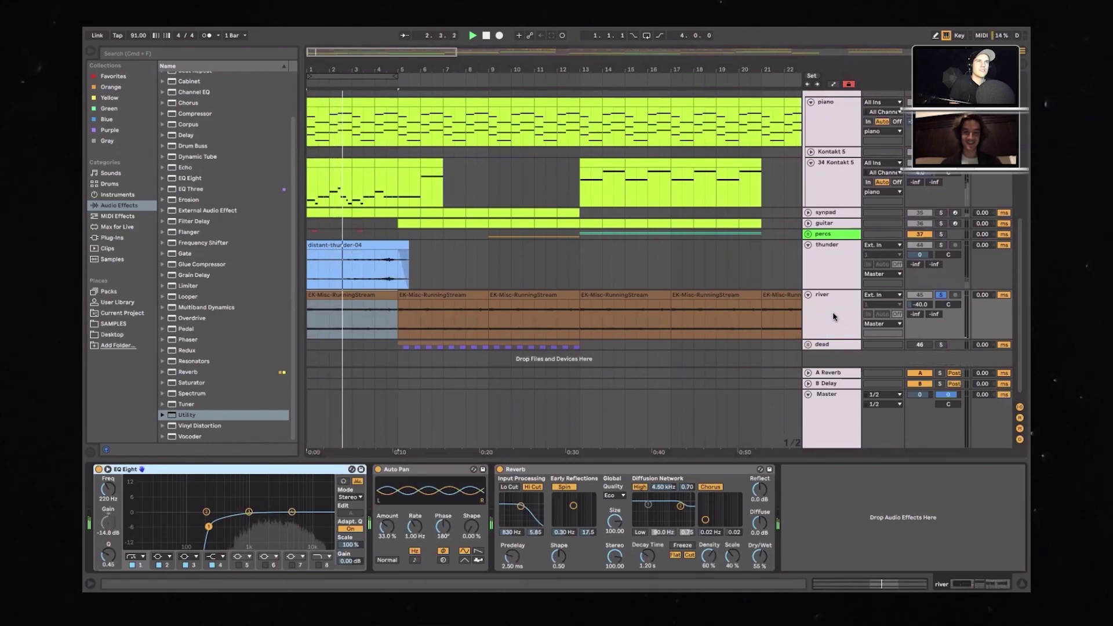
drag(406, 517, 405, 507)
key(space)
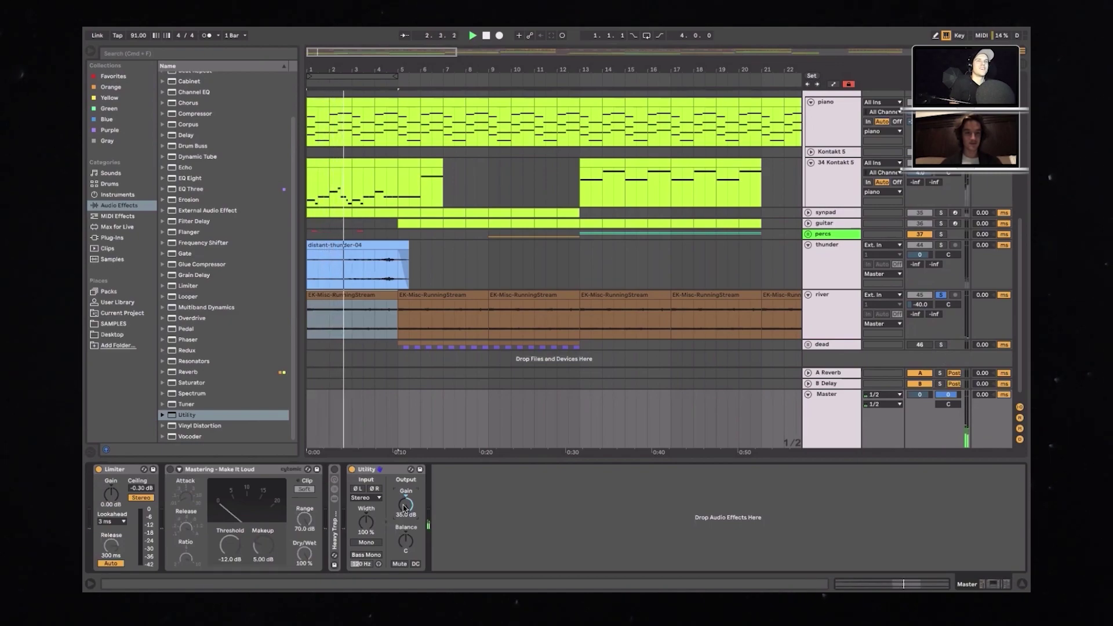
key(ctrl+z)
Bring back the river track's device chain and zoom out to about bar 41.
click(838, 314)
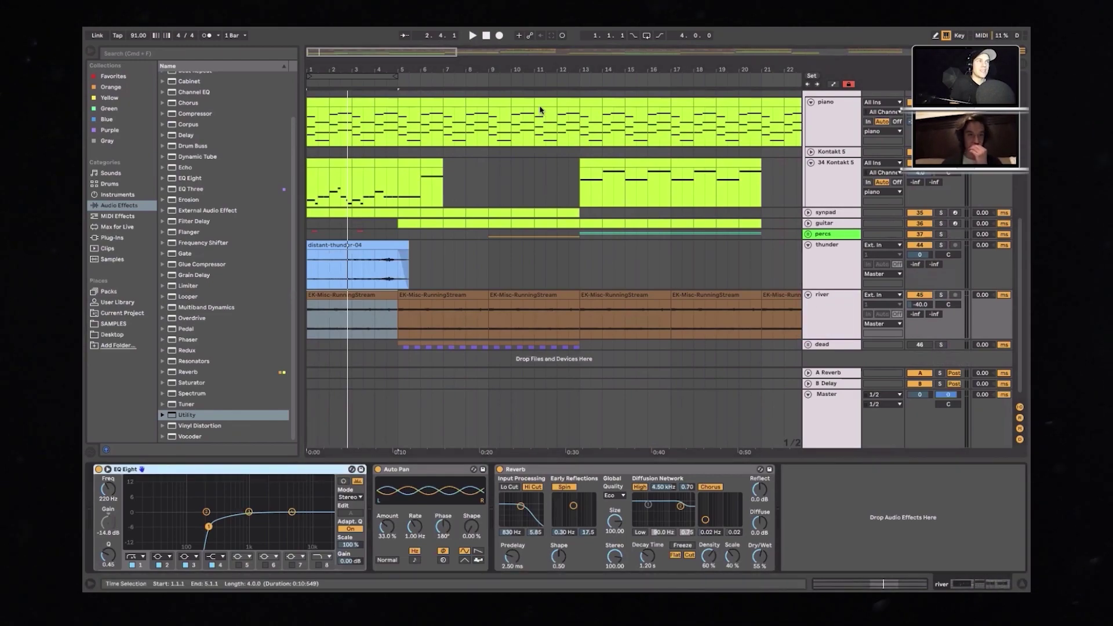
drag(557, 68, 495, 69)
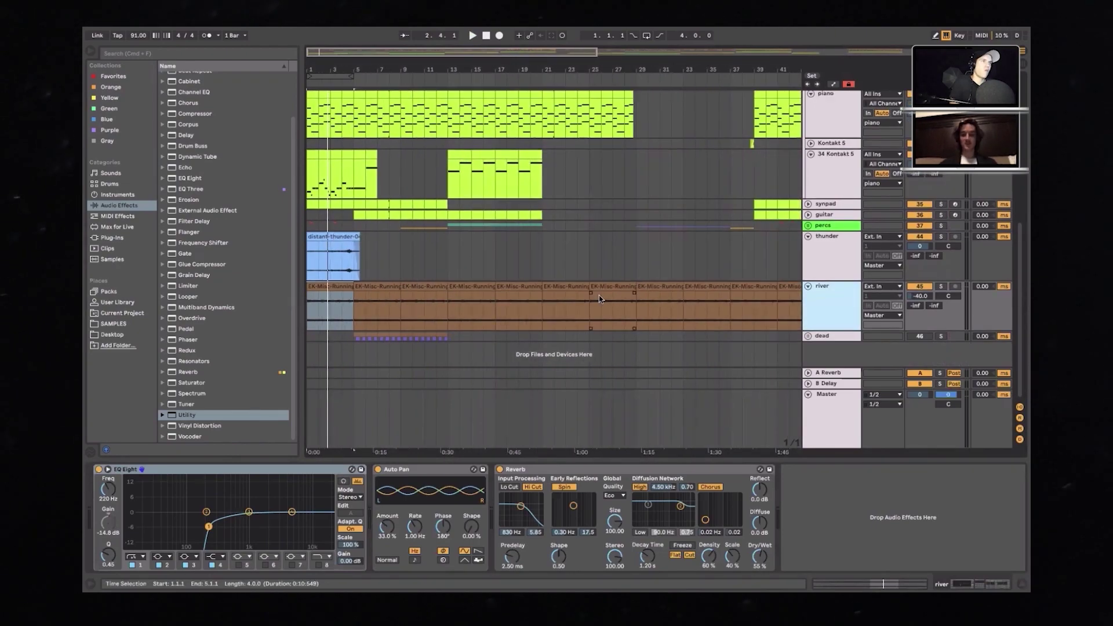